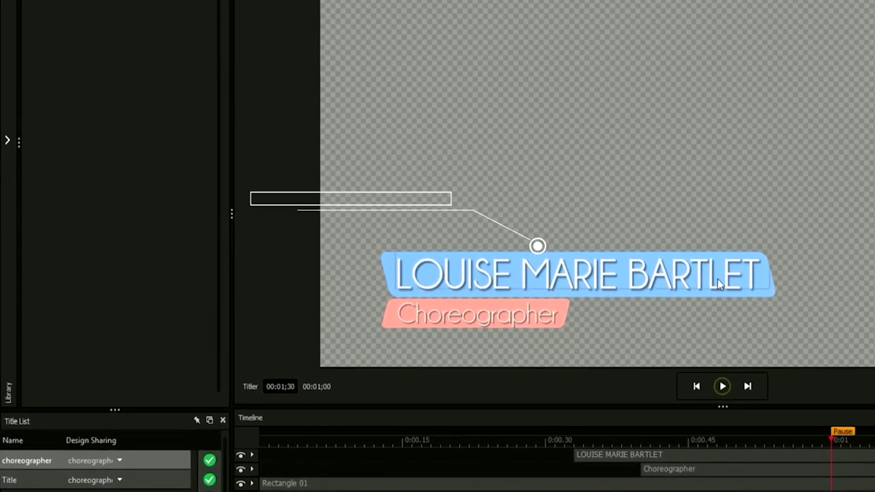
Type a name into the title, load the bluelogo image into the picture box, and add VariablesBlue to the play list
{"action": "type", "text": "KIM HOLT"}
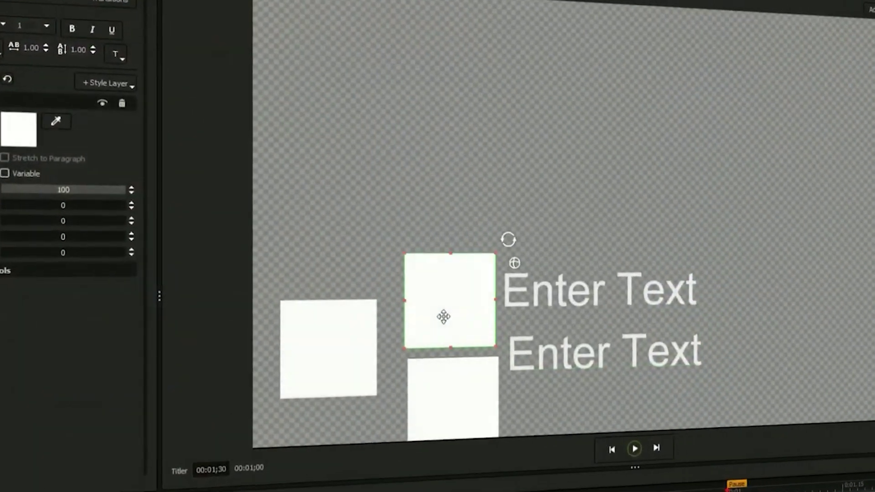
{"action": "left_click", "coordinate": [26, 133]}
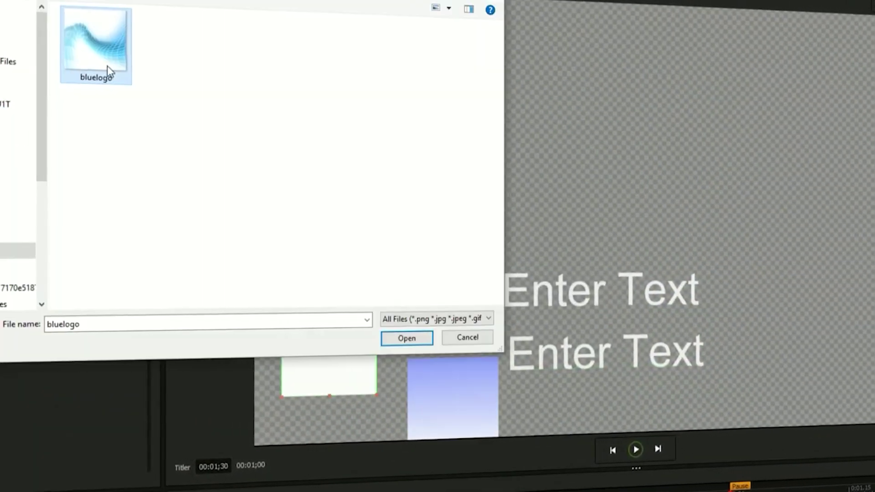
{"action": "double_click", "coordinate": [108, 68]}
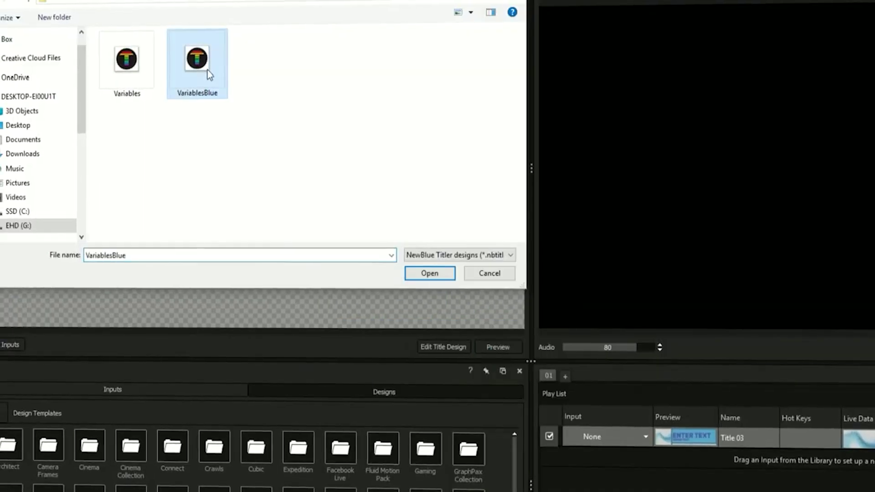
{"action": "double_click", "coordinate": [209, 74]}
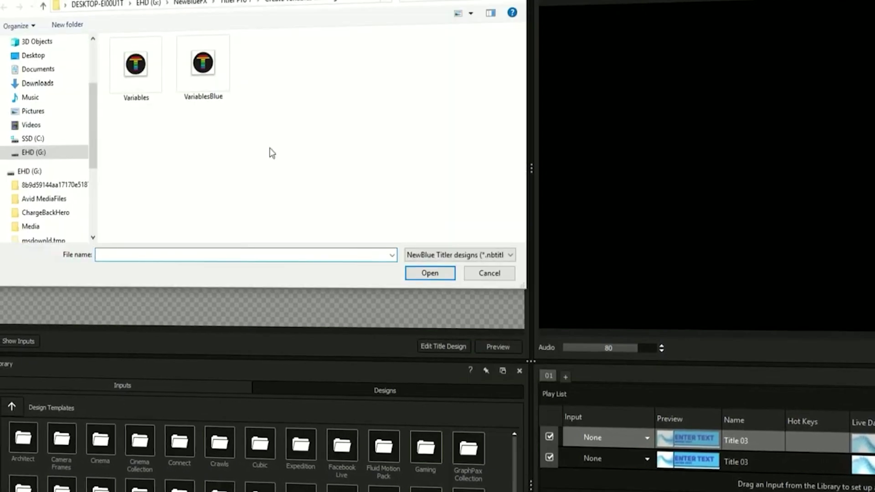
{"action": "double_click", "coordinate": [220, 73]}
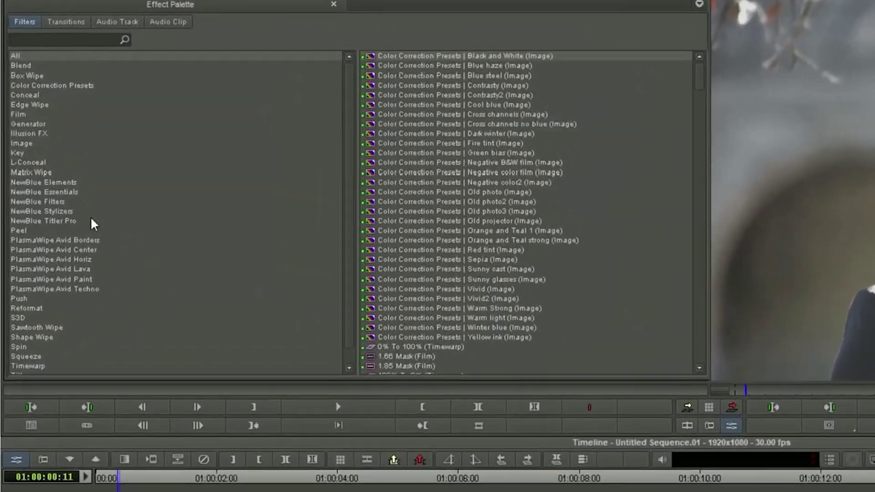
Filter the Effect Palette to NewBlue Titler Pro and drop the Titler Pro effect onto V2
{"action": "left_click", "coordinate": [61, 190]}
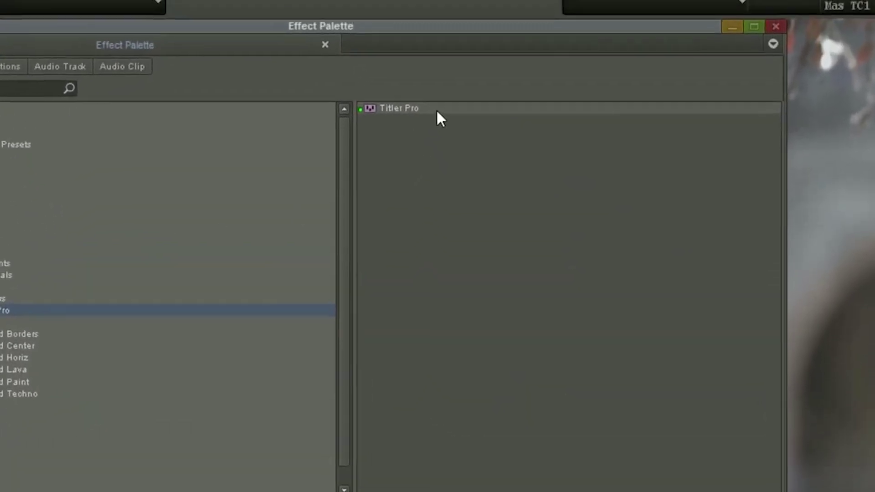
{"action": "left_click_drag", "start_coordinate": [370, 109], "coordinate": [375, 140]}
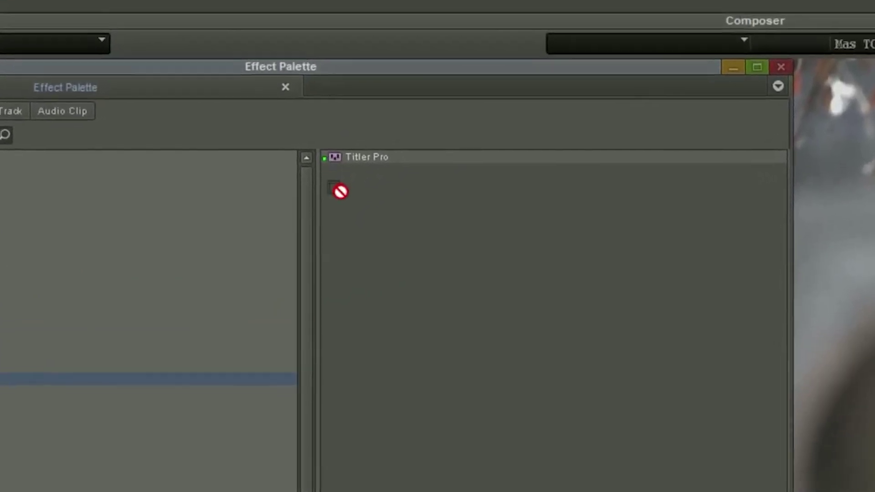
{"action": "left_click_drag", "start_coordinate": [340, 191], "coordinate": [154, 288]}
{"action": "left_click_drag", "start_coordinate": [154, 288], "coordinate": [154, 288]}
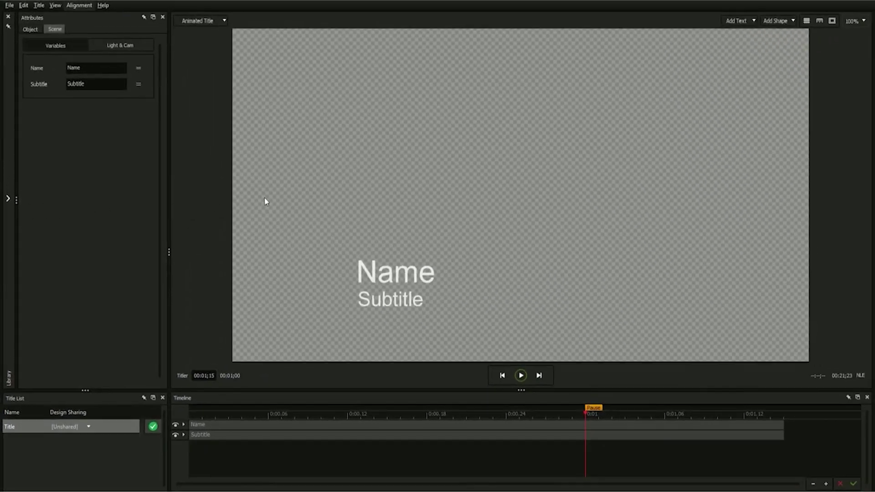
Select the default Name and Subtitle text objects together and delete them
{"action": "left_click", "coordinate": [368, 273]}
{"action": "left_click", "coordinate": [419, 308], "text": "shift"}
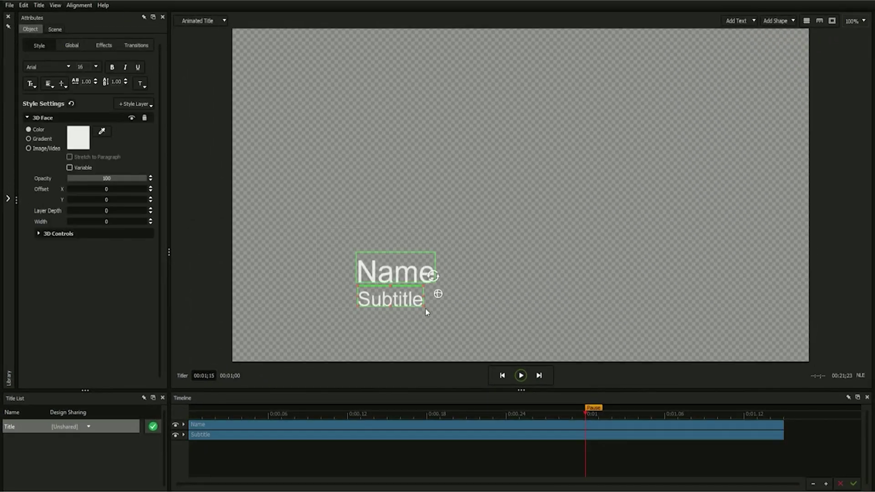
{"action": "key", "text": "Delete"}
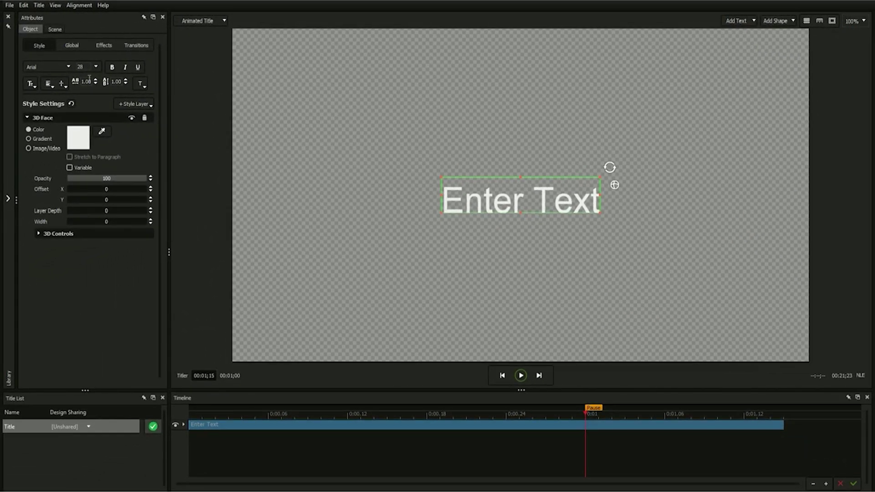
Style the text Gauge Heavy, size 20, All Caps, tracking 1.10, with leading kept at 1.00
{"action": "left_click", "coordinate": [45, 67]}
{"action": "left_click_drag", "start_coordinate": [203, 80], "coordinate": [202, 145]}
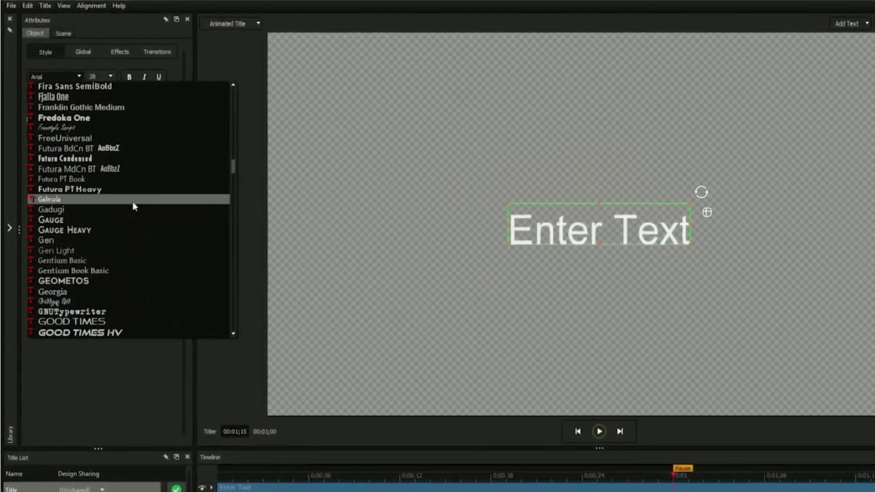
{"action": "left_click", "coordinate": [107, 229]}
{"action": "left_click", "coordinate": [111, 76]}
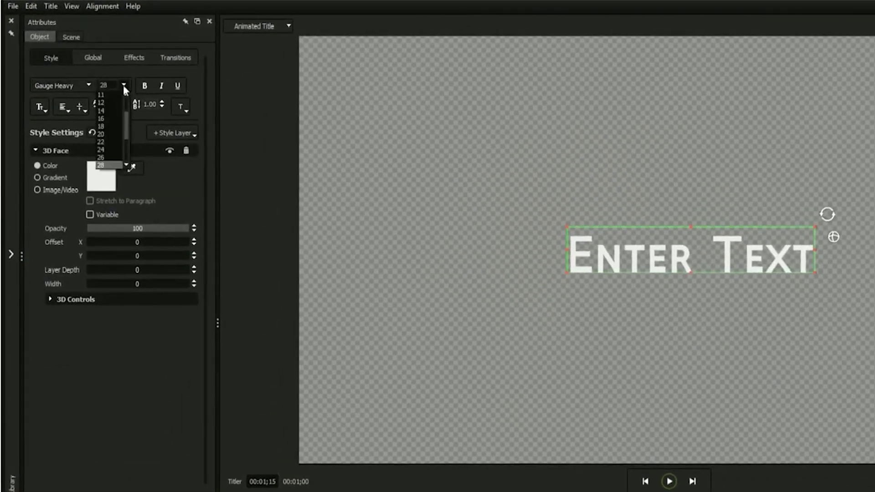
{"action": "left_click", "coordinate": [106, 133]}
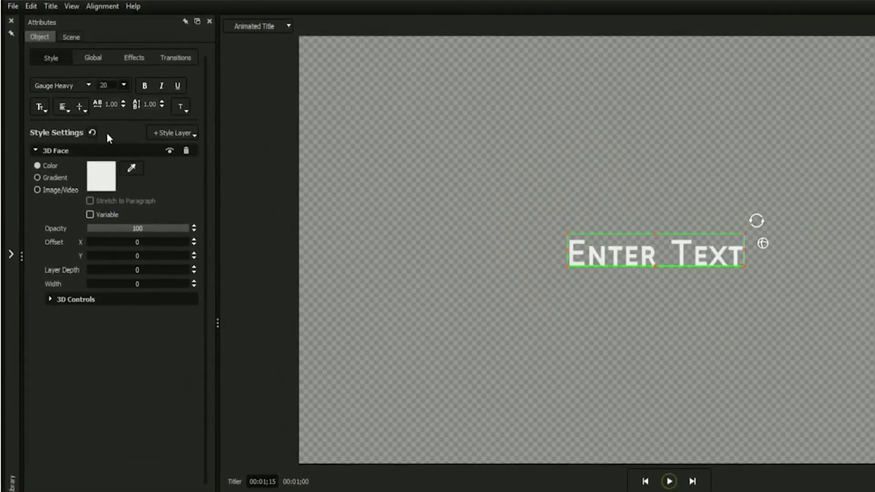
{"action": "left_click", "coordinate": [123, 102]}
{"action": "left_click", "coordinate": [47, 108]}
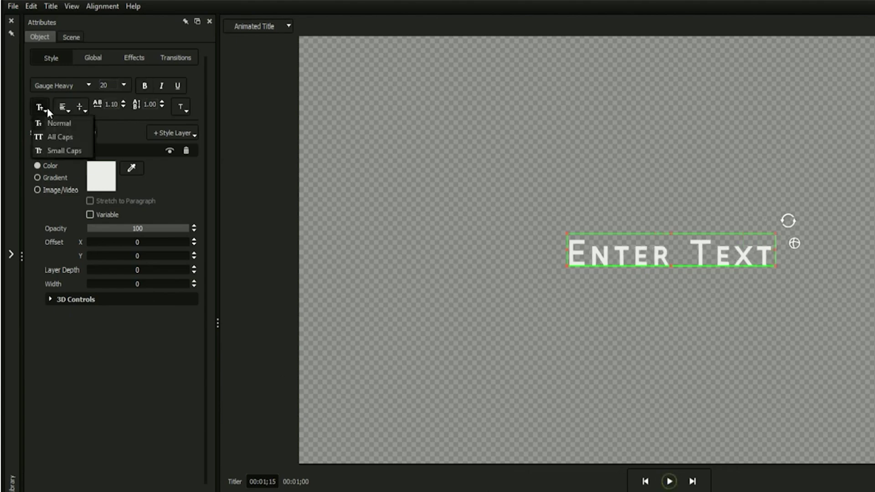
{"action": "left_click", "coordinate": [56, 135]}
{"action": "left_click", "coordinate": [161, 102]}
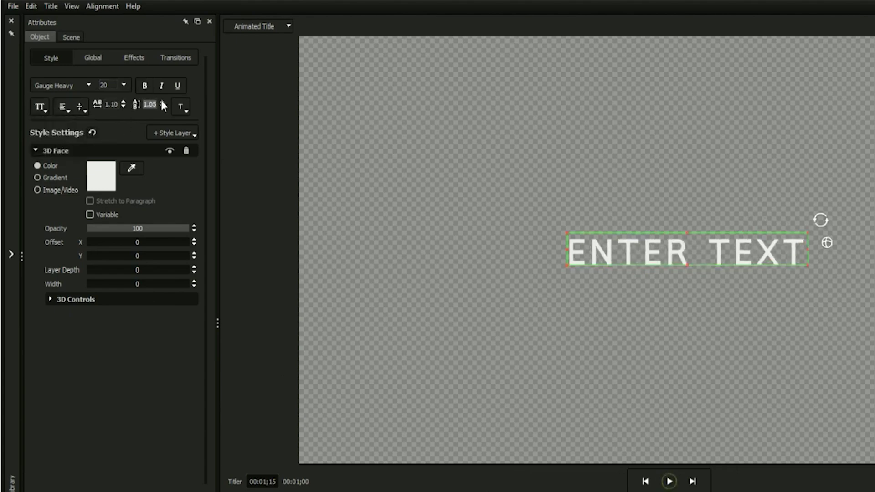
{"action": "left_click", "coordinate": [162, 102]}
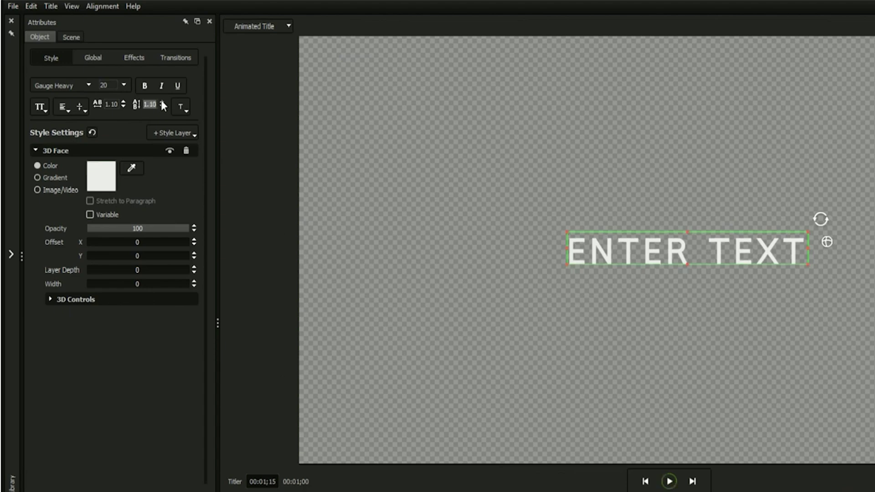
{"action": "left_click", "coordinate": [162, 107]}
{"action": "left_click", "coordinate": [162, 107]}
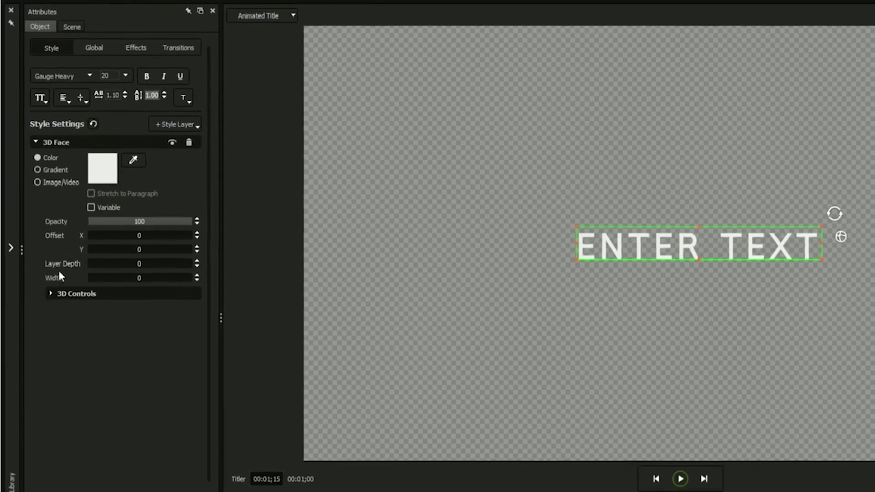
Set the text's 3D extrusion to 3.1 and add a 2D - Shadow style layer
{"action": "left_click", "coordinate": [52, 299]}
{"action": "left_click_drag", "start_coordinate": [104, 297], "coordinate": [240, 292]}
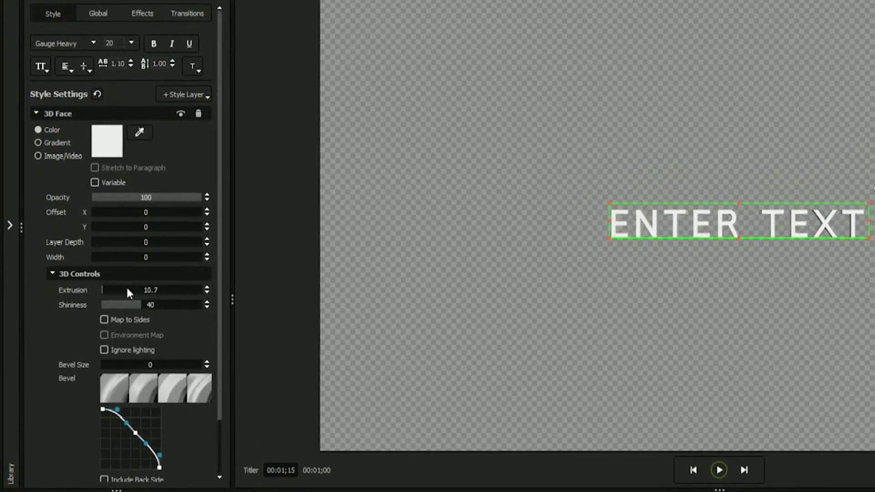
{"action": "left_click_drag", "start_coordinate": [127, 289], "coordinate": [124, 289]}
{"action": "left_click", "coordinate": [203, 95]}
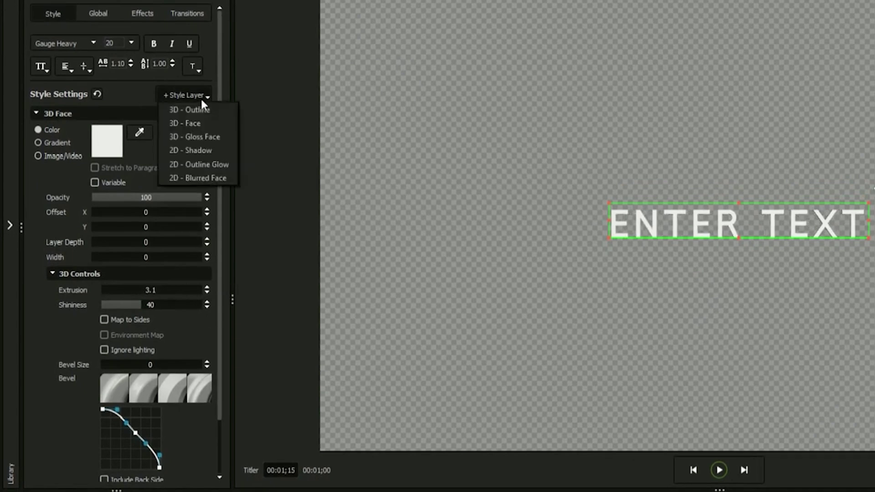
{"action": "left_click", "coordinate": [198, 150]}
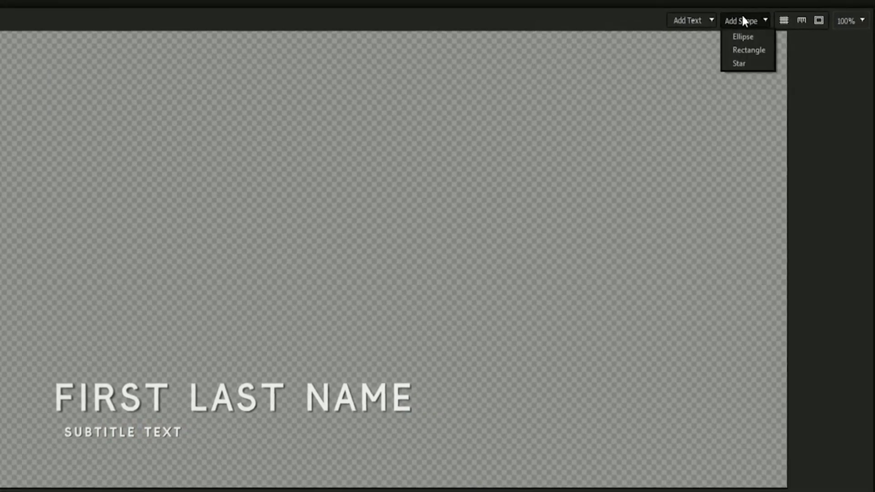
Add a white rectangle over the name text and move its layer behind the text layers
{"action": "left_click", "coordinate": [744, 51]}
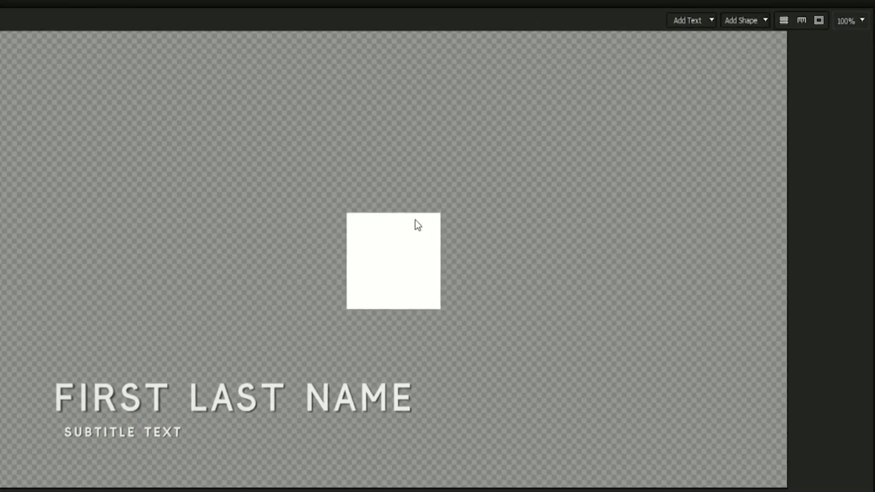
{"action": "left_click_drag", "start_coordinate": [385, 246], "coordinate": [90, 384]}
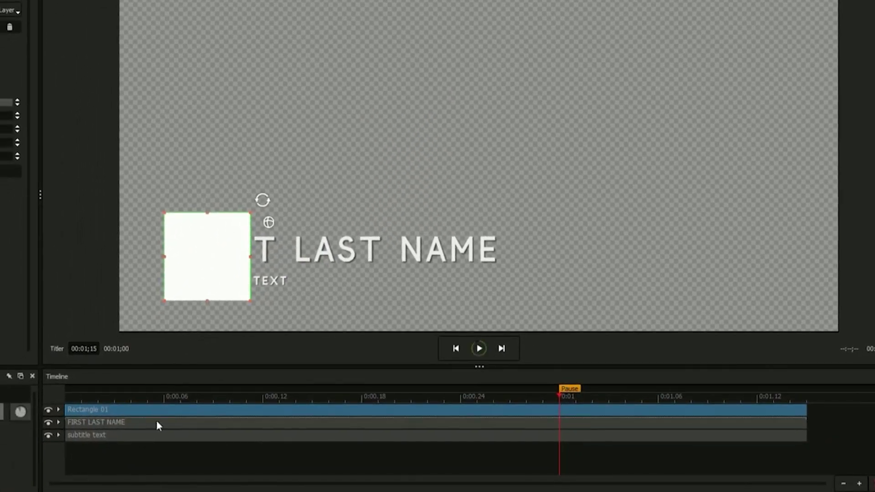
{"action": "left_click_drag", "start_coordinate": [158, 426], "coordinate": [156, 444]}
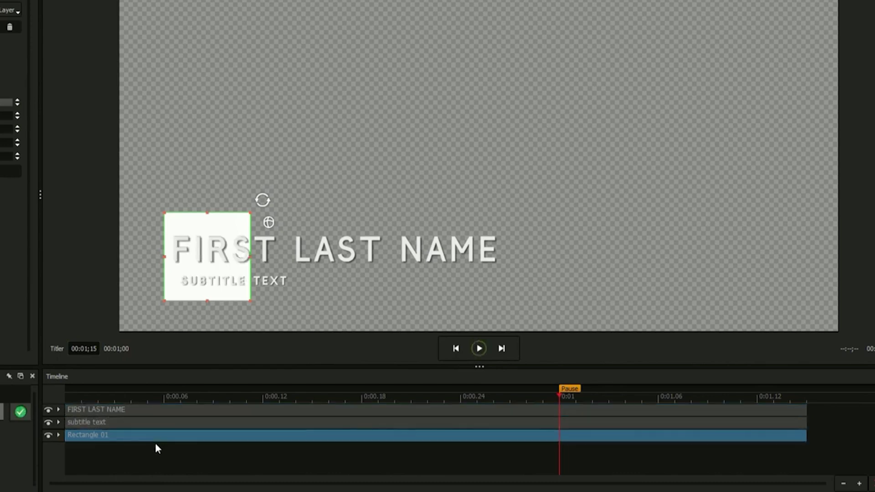
Rename the Rectangle 01 layer to 'Background Rectangle'
{"action": "right_click", "coordinate": [87, 437]}
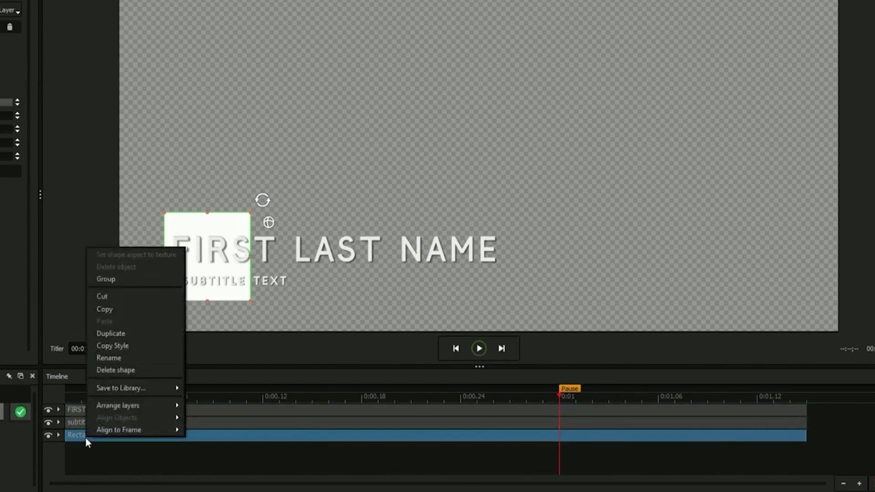
{"action": "left_click", "coordinate": [119, 358]}
{"action": "type", "text": "Background Rectangle"}
{"action": "key", "text": "Return"}
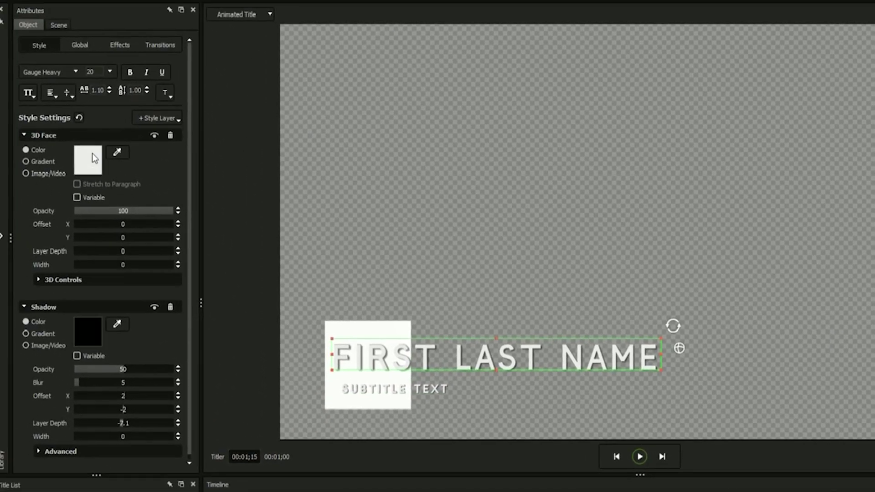
Fill the rectangle with semi-transparent light blue A8C8FF and make the fill variable Image 01
{"action": "left_click", "coordinate": [1, 89]}
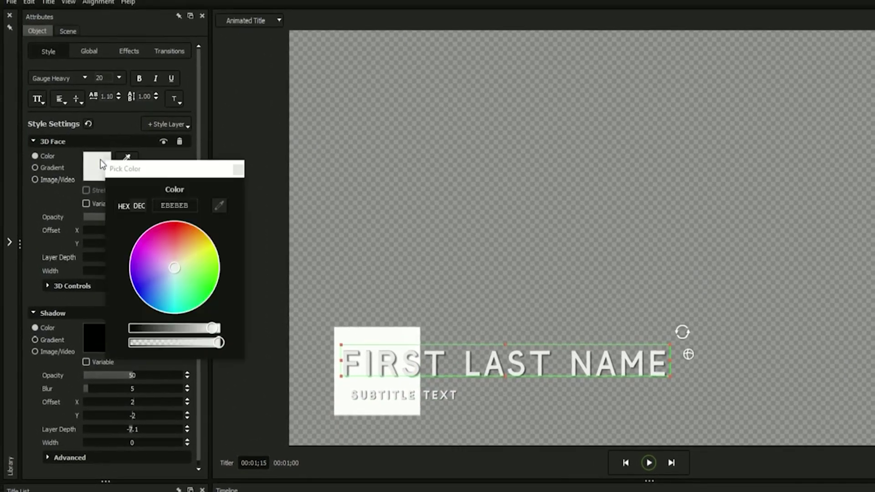
{"action": "left_click", "coordinate": [167, 276]}
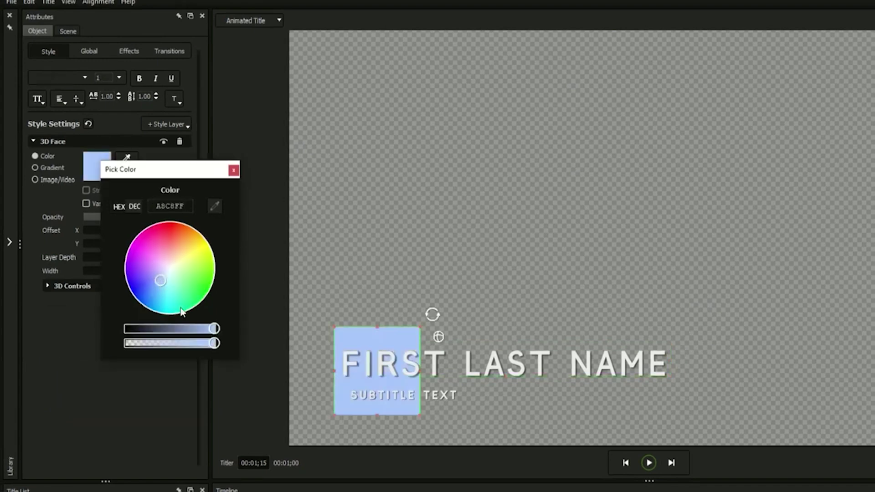
{"action": "left_click_drag", "start_coordinate": [184, 345], "coordinate": [175, 345]}
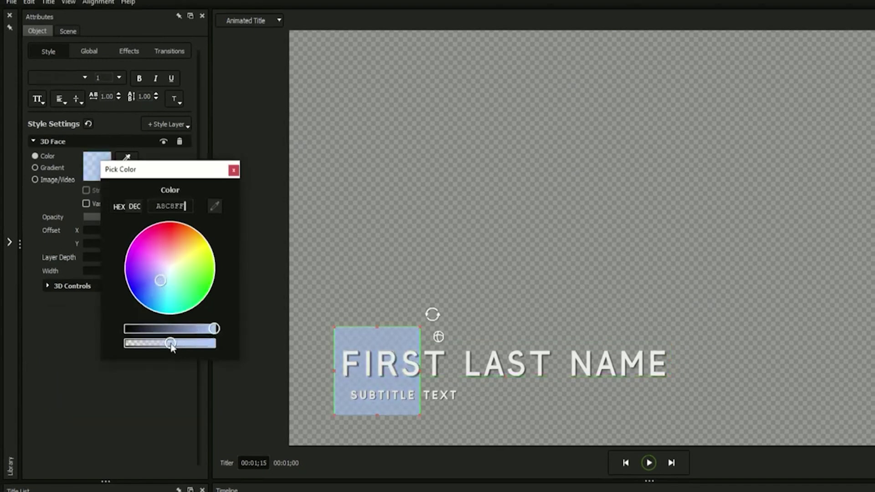
{"action": "left_click", "coordinate": [234, 170]}
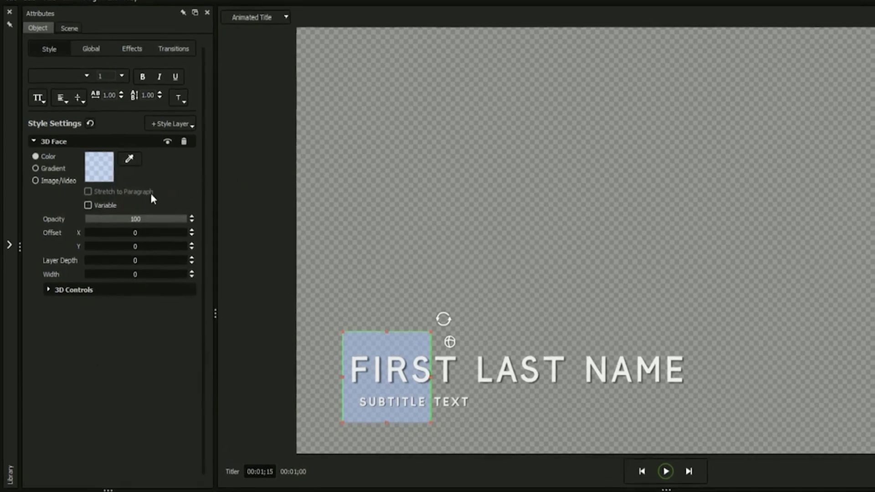
{"action": "left_click", "coordinate": [94, 211]}
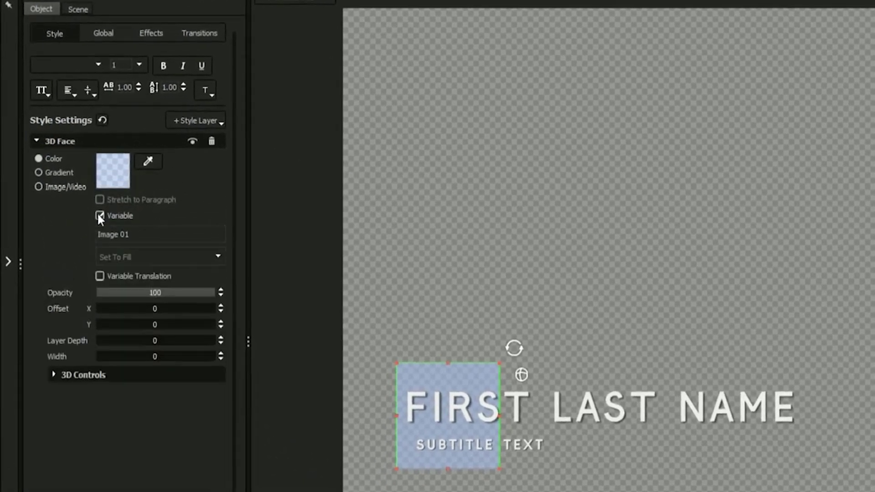
{"action": "left_click", "coordinate": [76, 10]}
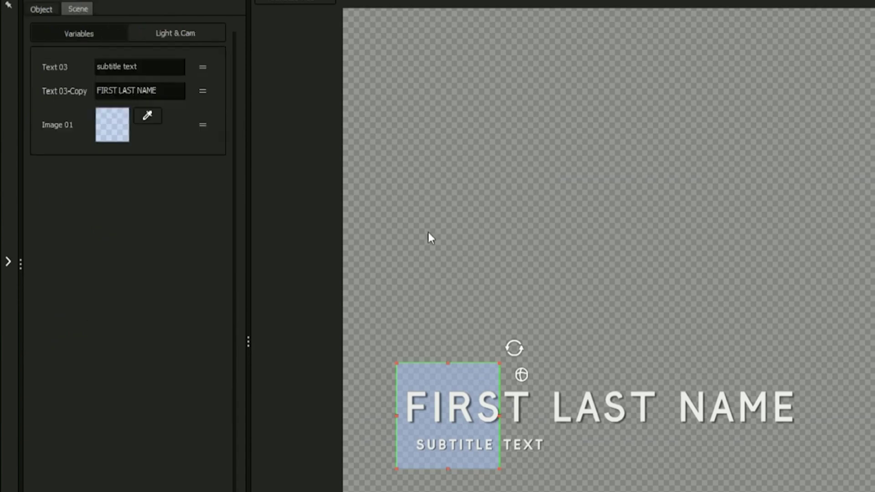
Stretch the blue box's width, top and bottom edges to fit both text lines
{"action": "left_click_drag", "start_coordinate": [501, 413], "coordinate": [810, 410]}
{"action": "left_click_drag", "start_coordinate": [578, 363], "coordinate": [579, 378]}
{"action": "left_click_drag", "start_coordinate": [625, 469], "coordinate": [625, 460]}
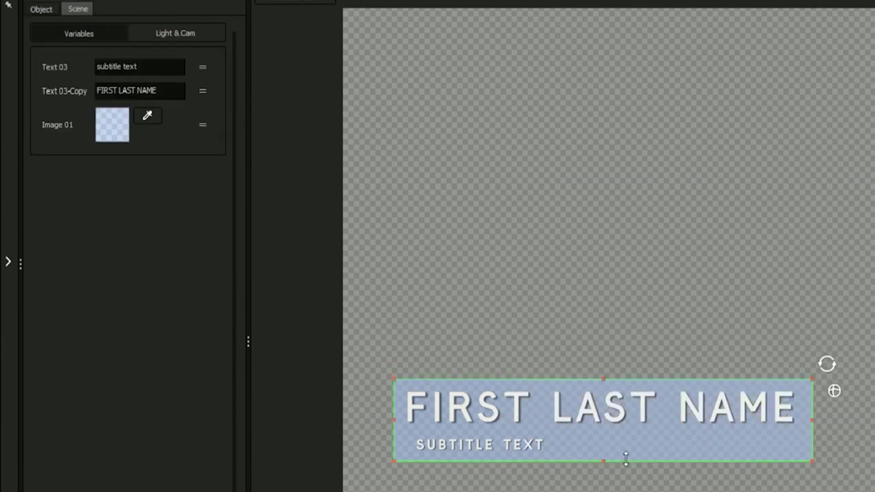
Set the box's Rotation Y to 180 and round its corners to a radius of about 71
{"action": "left_click", "coordinate": [48, 8]}
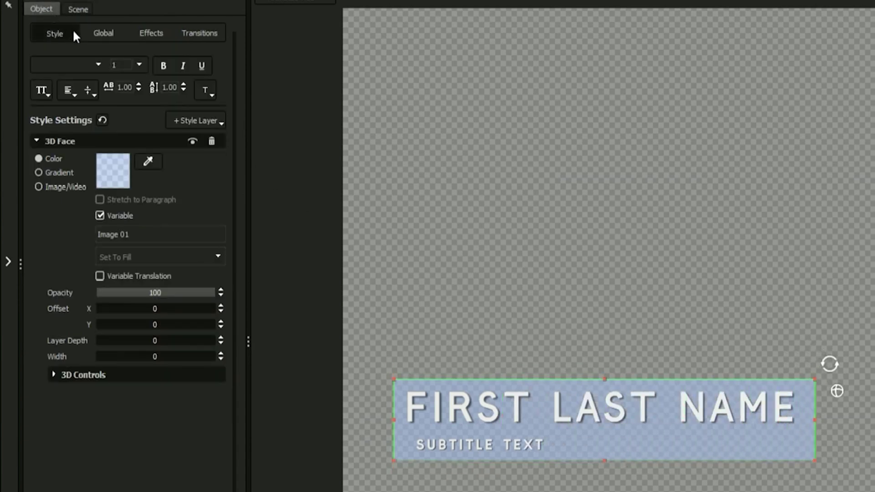
{"action": "left_click", "coordinate": [92, 32]}
{"action": "left_click_drag", "start_coordinate": [107, 165], "coordinate": [195, 165]}
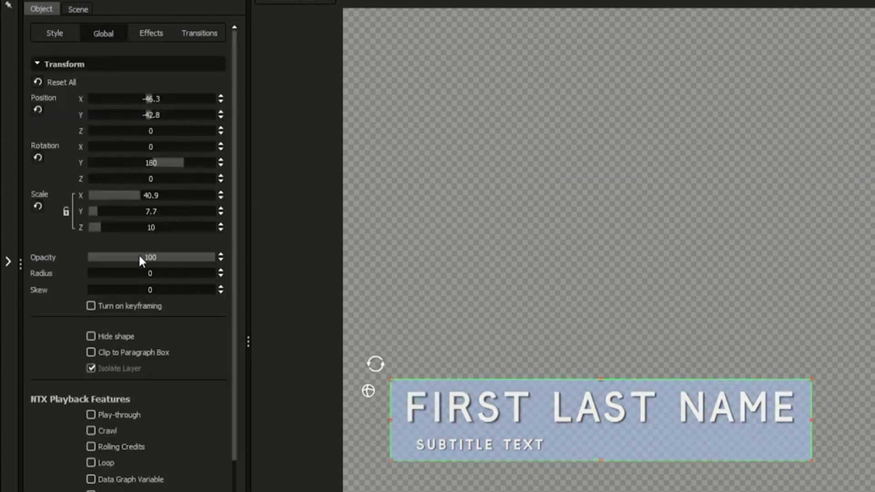
{"action": "left_click_drag", "start_coordinate": [147, 275], "coordinate": [201, 269]}
Skew the box by 45 and set object following to Scale, following Main Title
{"action": "left_click", "coordinate": [204, 270]}
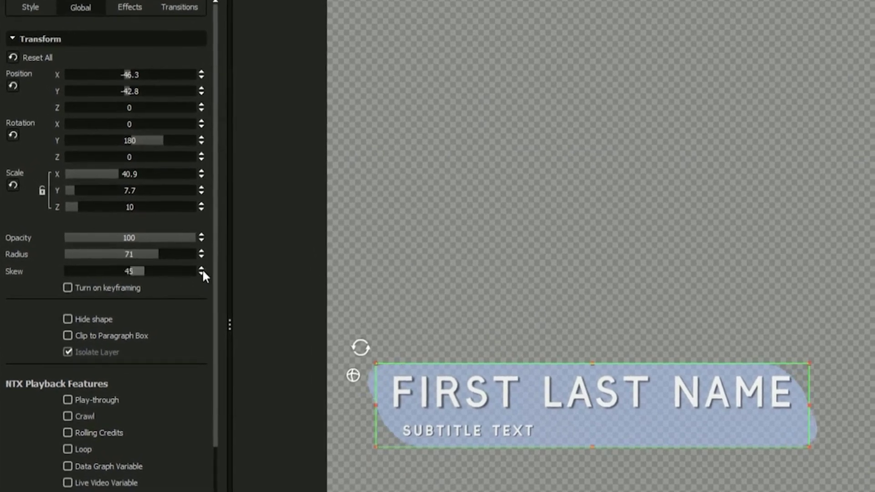
{"action": "left_click_drag", "start_coordinate": [214, 184], "coordinate": [219, 244]}
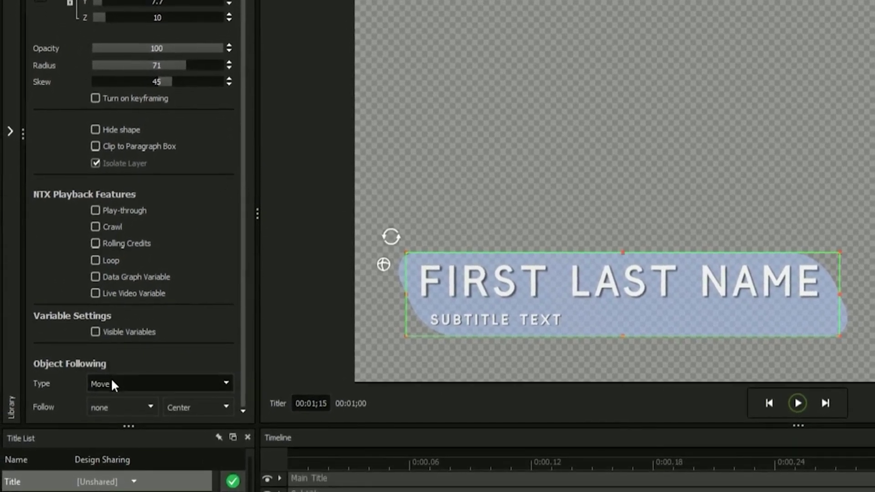
{"action": "left_click", "coordinate": [110, 388]}
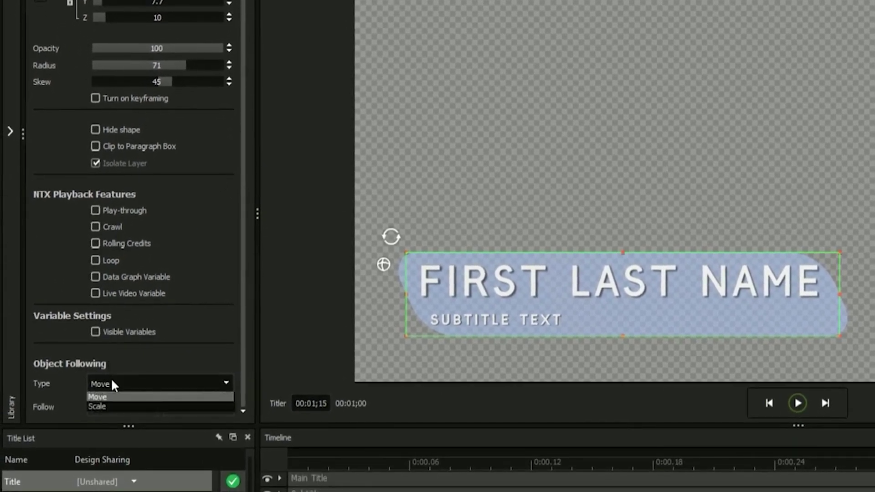
{"action": "left_click", "coordinate": [108, 404]}
{"action": "left_click", "coordinate": [137, 400]}
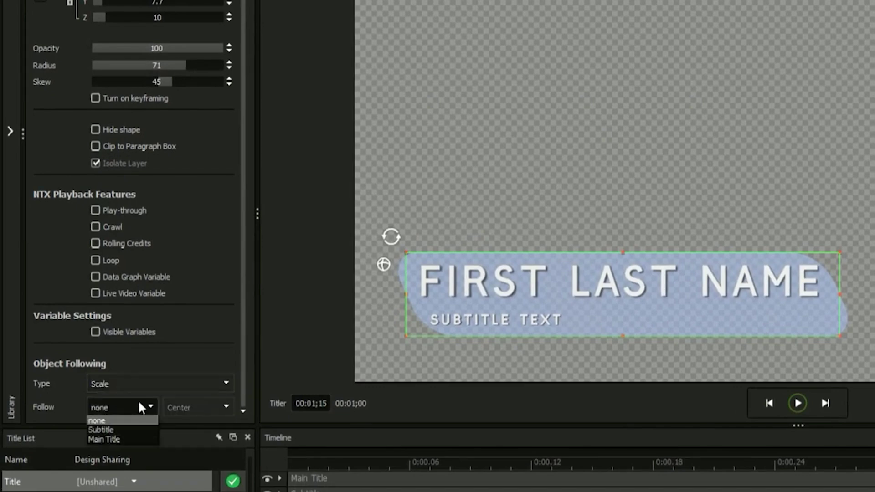
{"action": "left_click", "coordinate": [120, 438]}
Test the following by typing a different name into the main title, then exit editing
{"action": "left_click", "coordinate": [620, 280]}
{"action": "type", "text": "JAMES HUNT"}
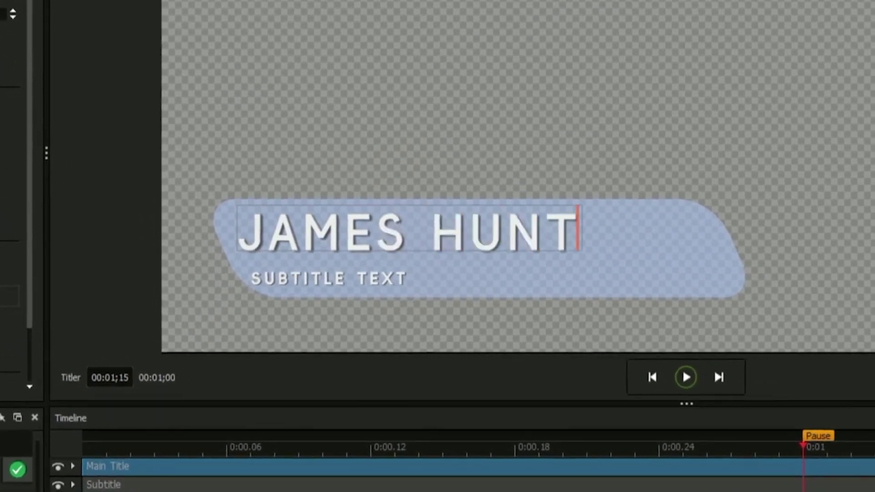
{"action": "key", "text": "Escape"}
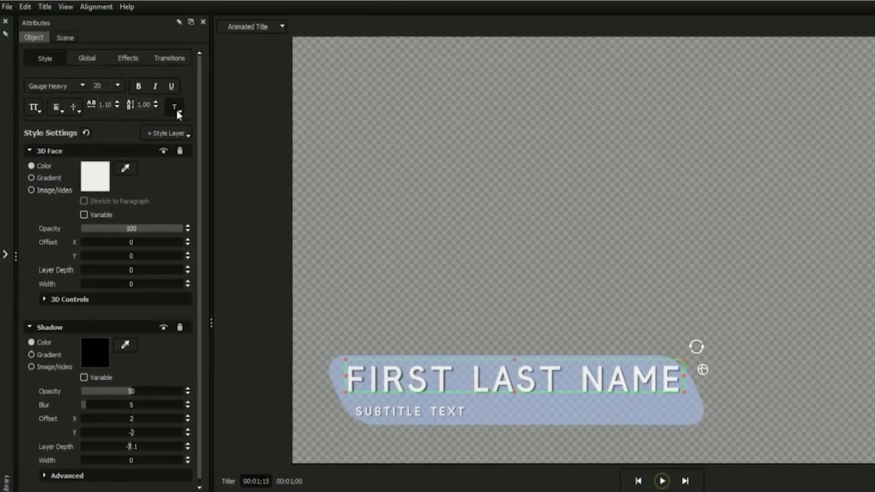
Set the main title to Fit Text to Box, type the full name, and select the subtitle
{"action": "left_click", "coordinate": [176, 110]}
{"action": "left_click", "coordinate": [185, 136]}
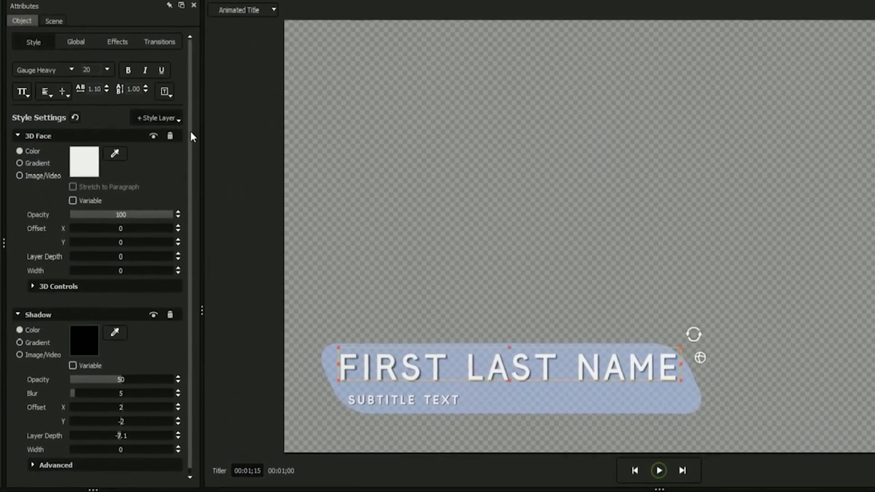
{"action": "type", "text": "JEREMIAH MA"}
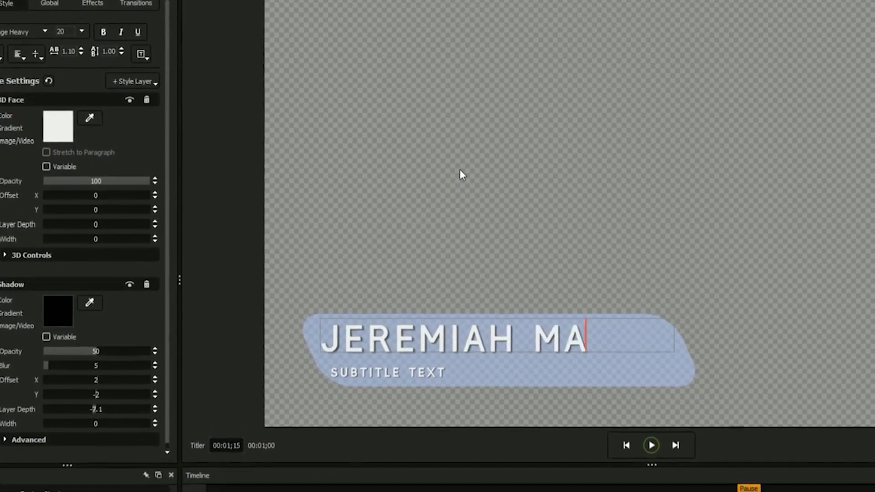
{"action": "type", "text": "CKLEROY"}
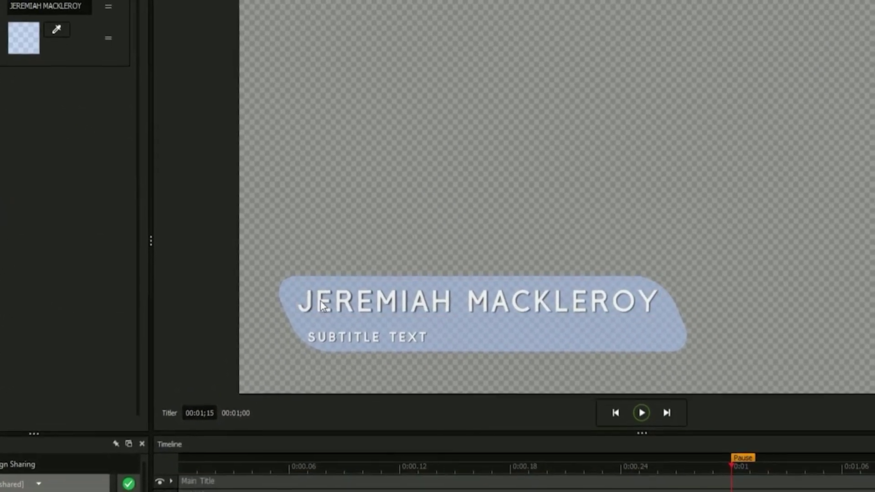
{"action": "left_click", "coordinate": [460, 323]}
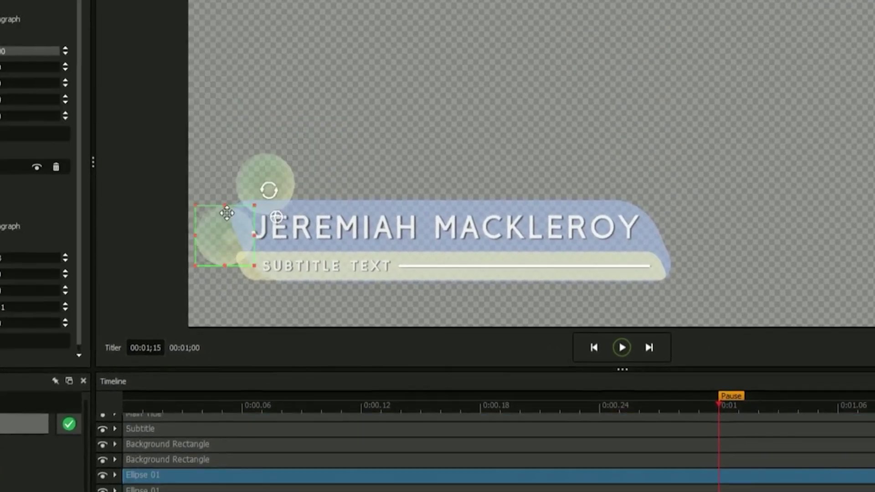
Place a small bubble beside the title and zoom the timeline out to show four seconds
{"action": "left_click_drag", "start_coordinate": [225, 210], "coordinate": [211, 169]}
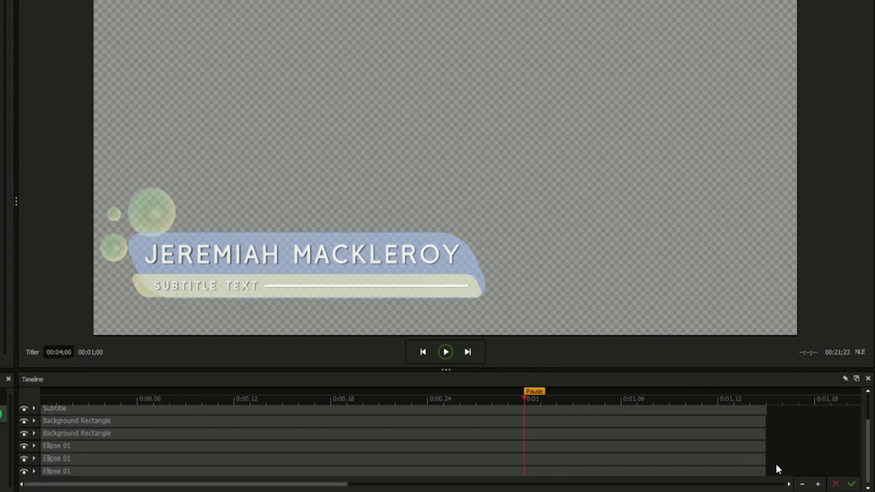
{"action": "left_click", "coordinate": [802, 485]}
{"action": "left_click", "coordinate": [802, 485]}
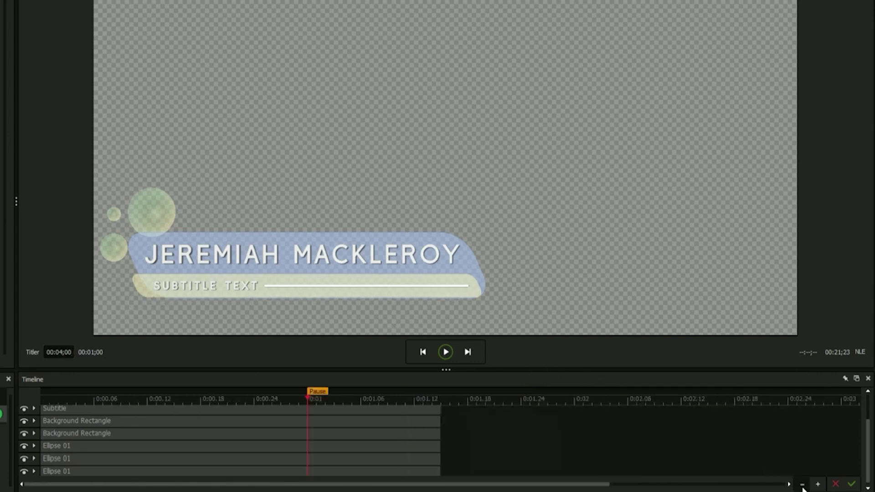
{"action": "left_click", "coordinate": [803, 485]}
{"action": "left_click", "coordinate": [802, 484]}
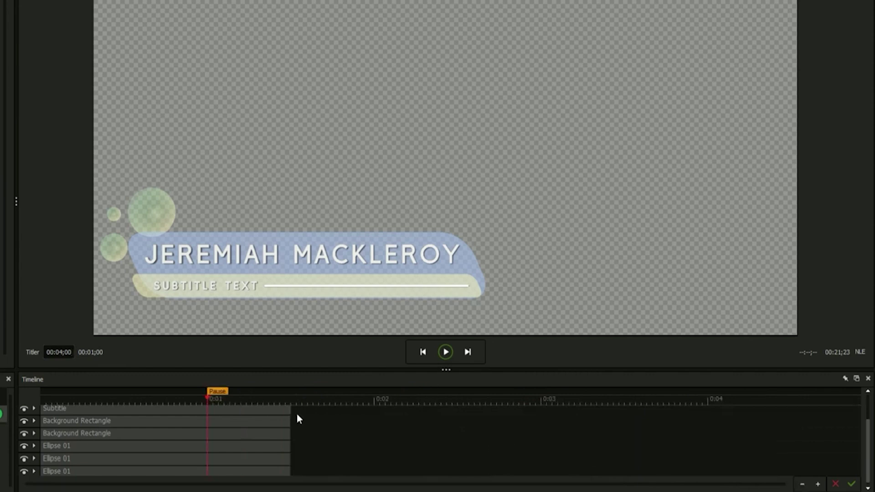
Extend the Subtitle, rectangle, ellipse and Group of 3 layers to the 0:04 mark
{"action": "left_click_drag", "start_coordinate": [289, 410], "coordinate": [748, 420]}
{"action": "left_click_drag", "start_coordinate": [290, 434], "coordinate": [707, 446]}
{"action": "left_click_drag", "start_coordinate": [291, 459], "coordinate": [707, 405]}
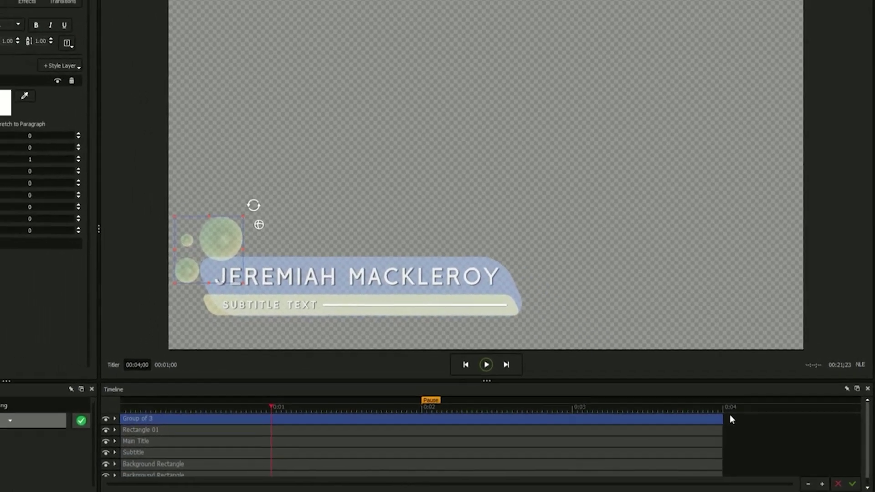
Browse the Library to Transitions > Animations > Fly In
{"action": "left_click", "coordinate": [8, 196]}
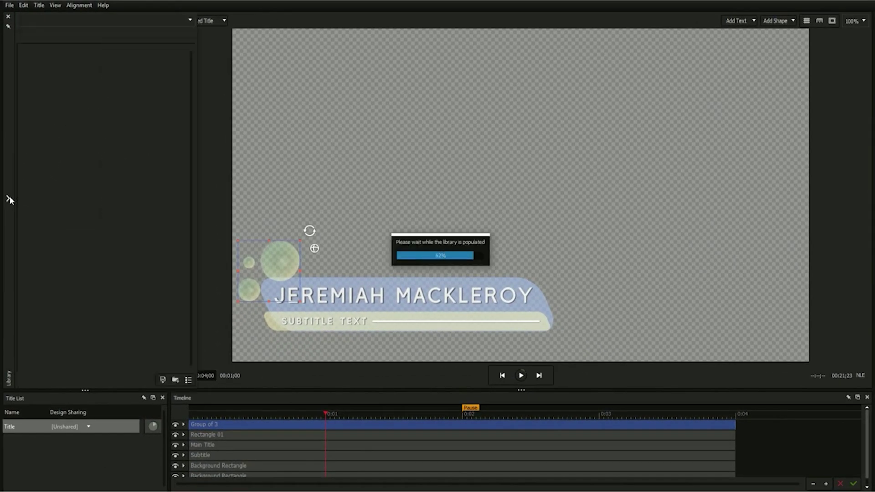
{"action": "left_click", "coordinate": [60, 21]}
{"action": "left_click", "coordinate": [33, 68]}
{"action": "double_click", "coordinate": [33, 57]}
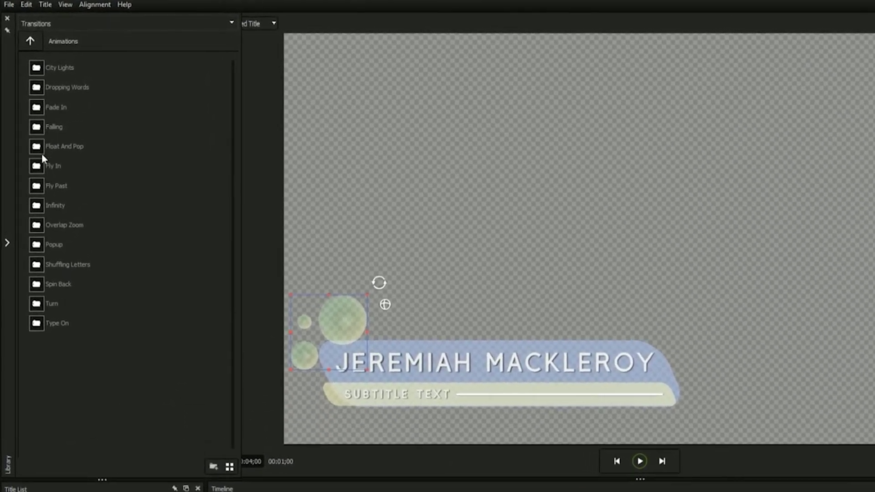
{"action": "double_click", "coordinate": [39, 166]}
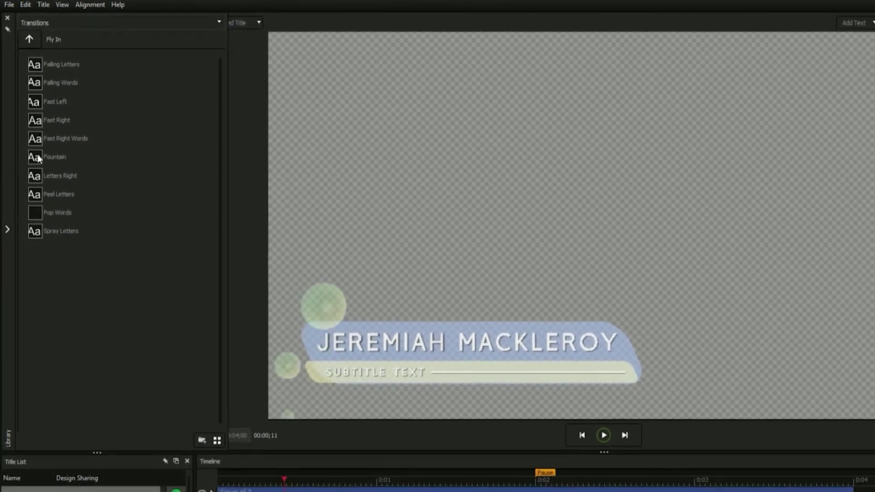
Apply the Fountain fly-in transition to the Group of 3 track and select it
{"action": "left_click_drag", "start_coordinate": [35, 144], "coordinate": [220, 422]}
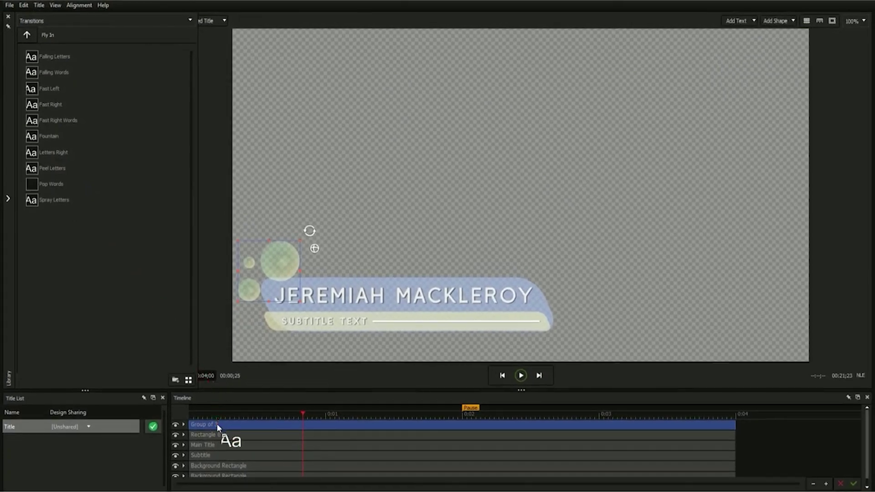
{"action": "left_click_drag", "start_coordinate": [217, 423], "coordinate": [216, 423]}
{"action": "left_click_drag", "start_coordinate": [35, 142], "coordinate": [715, 431]}
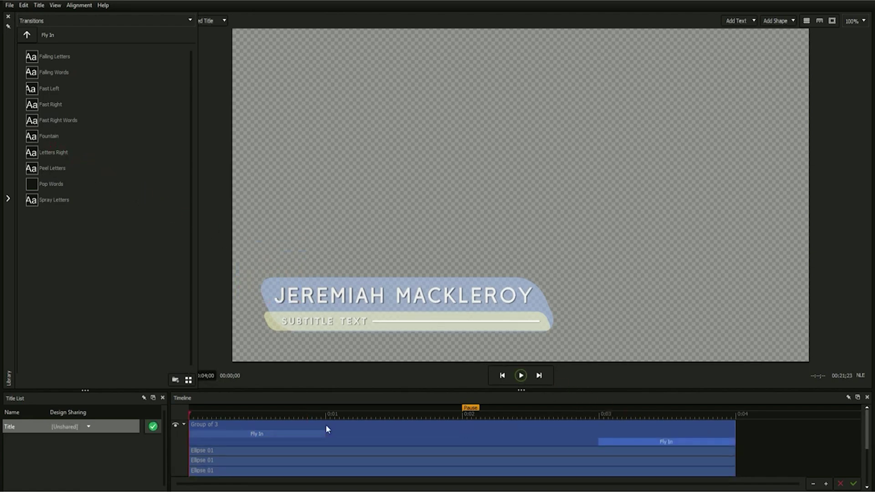
{"action": "left_click", "coordinate": [184, 425]}
Move the Pause marker to just after the one-second playhead
{"action": "left_click", "coordinate": [210, 434]}
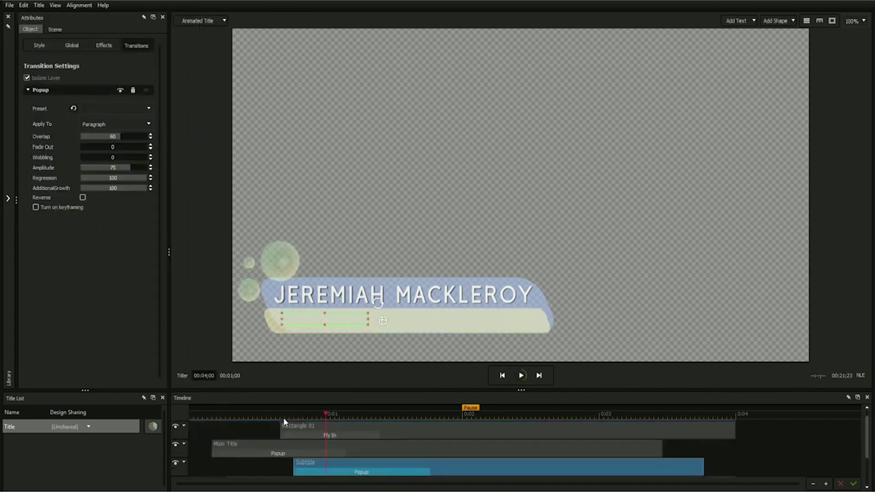
{"action": "left_click", "coordinate": [284, 421]}
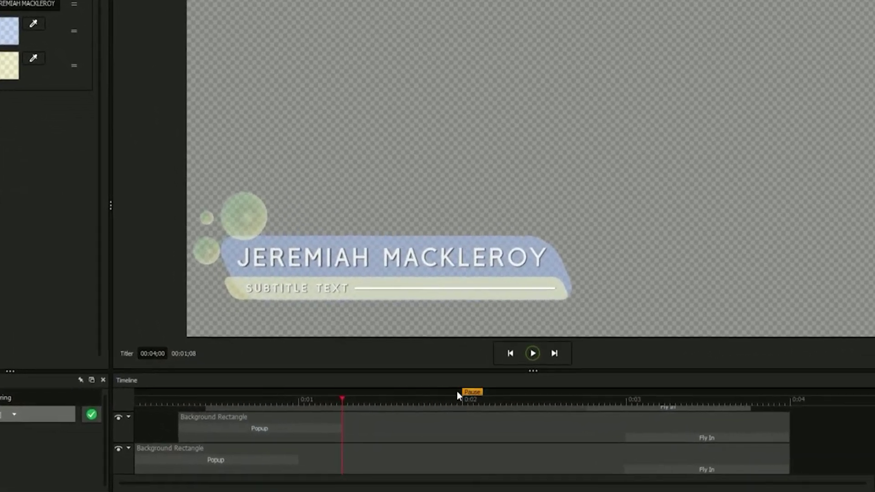
{"action": "left_click_drag", "start_coordinate": [469, 405], "coordinate": [369, 404]}
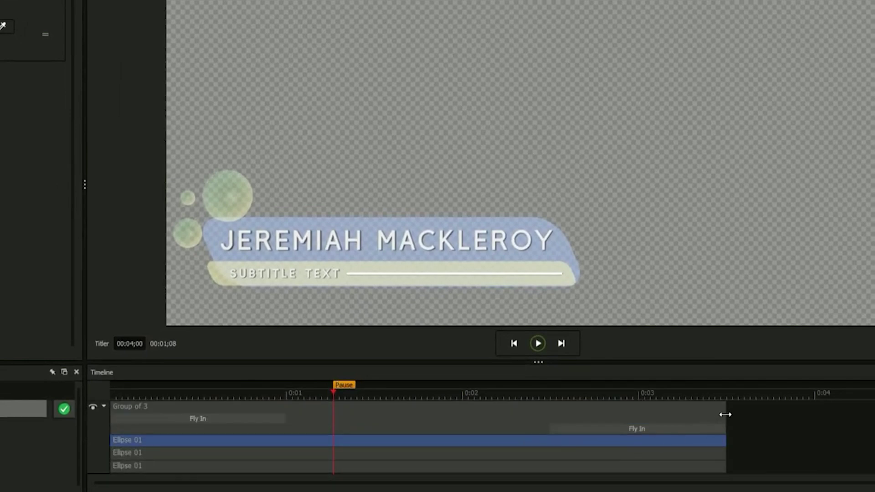
Shorten Group of 3, Main Title, Subtitle, Rectangle 01 and Background Rectangle layers to about 0:02.7
{"action": "left_click_drag", "start_coordinate": [725, 414], "coordinate": [528, 415]}
{"action": "left_click_drag", "start_coordinate": [717, 418], "coordinate": [568, 416]}
{"action": "left_click_drag", "start_coordinate": [748, 450], "coordinate": [602, 449]}
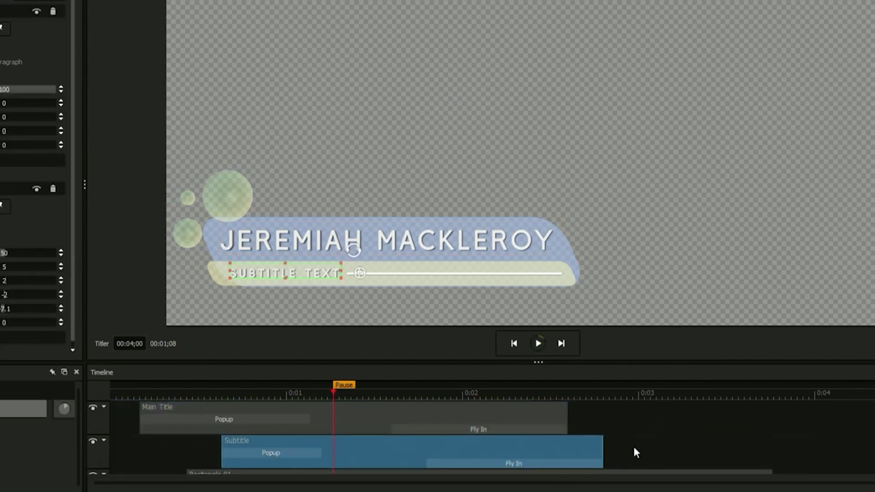
{"action": "scroll", "coordinate": [635, 453], "scroll_direction": "down", "scroll_amount": 2}
{"action": "left_click_drag", "start_coordinate": [771, 413], "coordinate": [573, 413]}
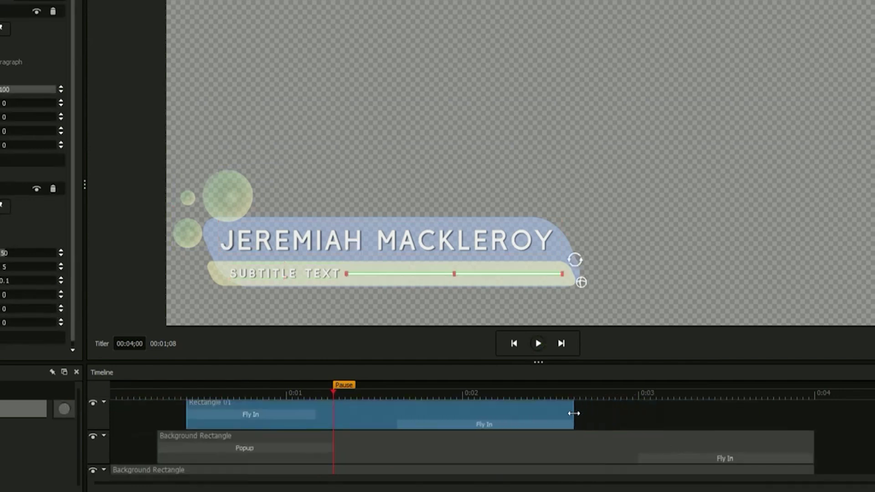
{"action": "left_click_drag", "start_coordinate": [813, 446], "coordinate": [604, 451]}
{"action": "scroll", "coordinate": [684, 449], "scroll_direction": "down", "scroll_amount": 2}
{"action": "left_click_drag", "start_coordinate": [812, 452], "coordinate": [605, 451]}
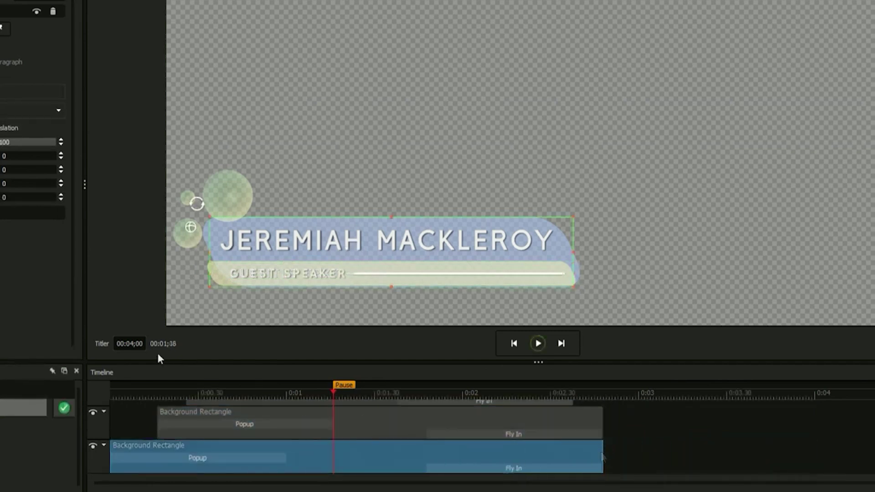
Set the title duration to 244 (2 seconds 44 frames)
{"action": "left_click", "coordinate": [130, 344]}
{"action": "type", "text": "244"}
{"action": "key", "text": "Return"}
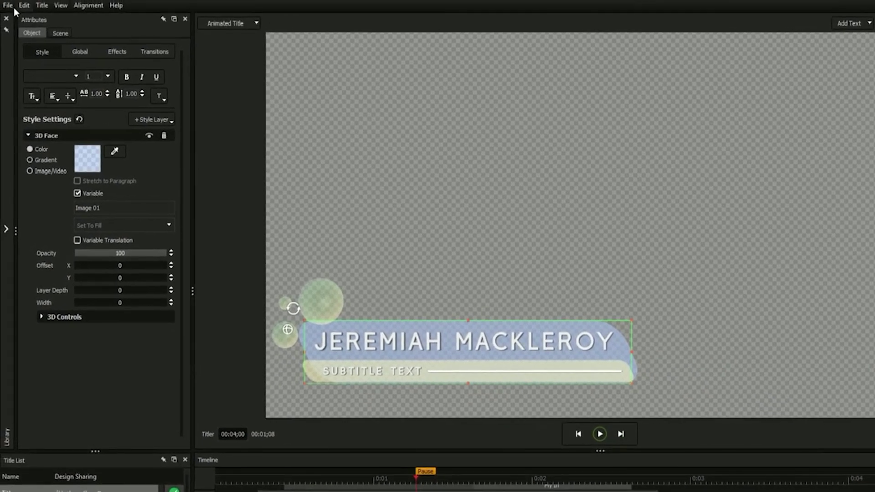
Review the File menu's save and export options, then accept the title into Media Composer
{"action": "left_click", "coordinate": [10, 5]}
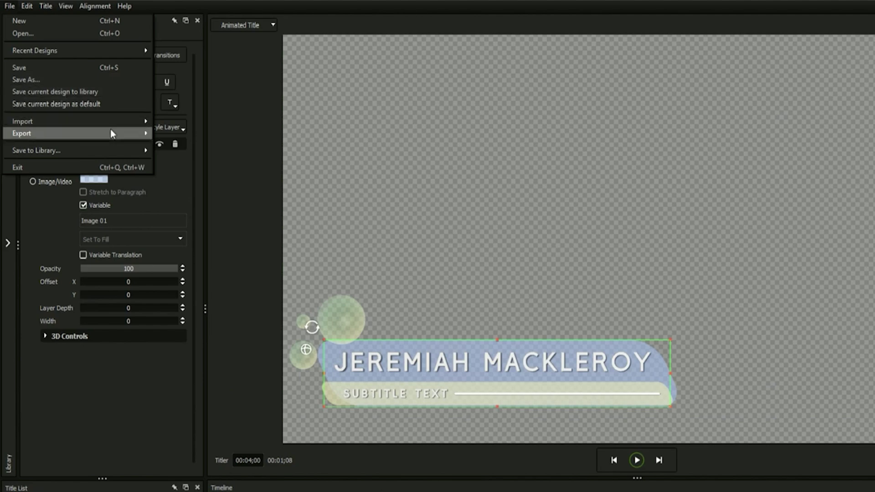
{"action": "mouse_move", "coordinate": [110, 130]}
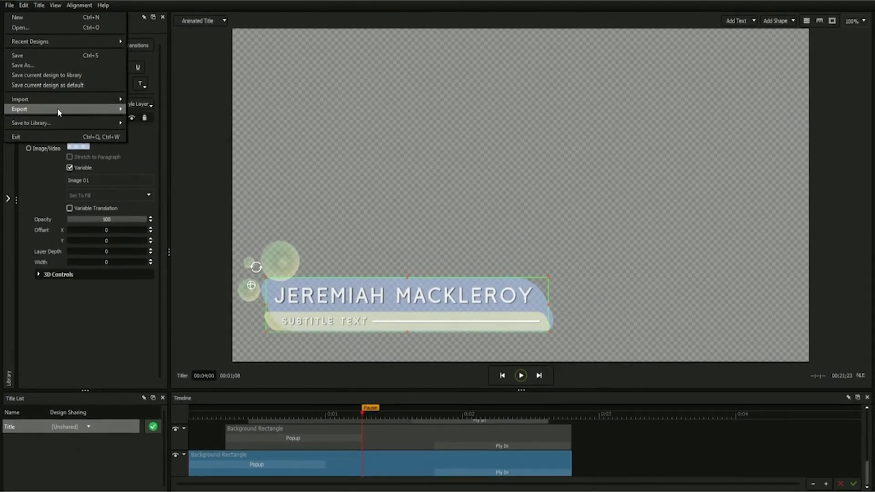
{"action": "key", "text": "Escape"}
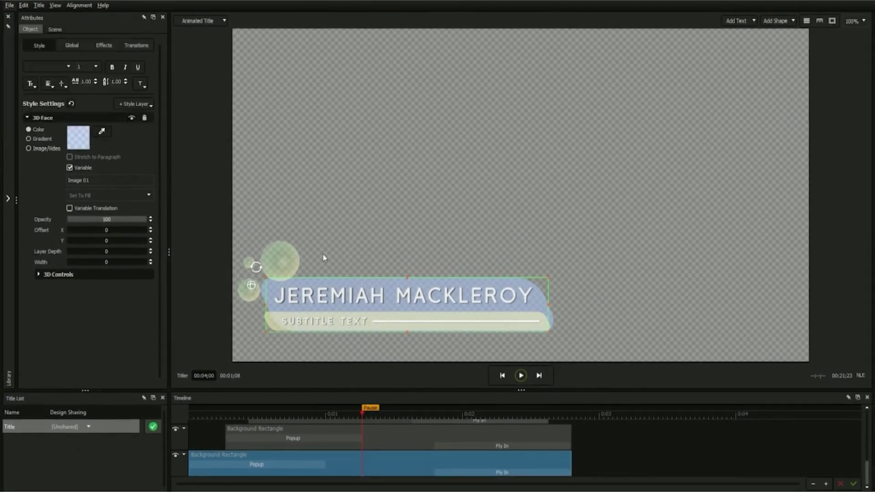
{"action": "left_click", "coordinate": [852, 485]}
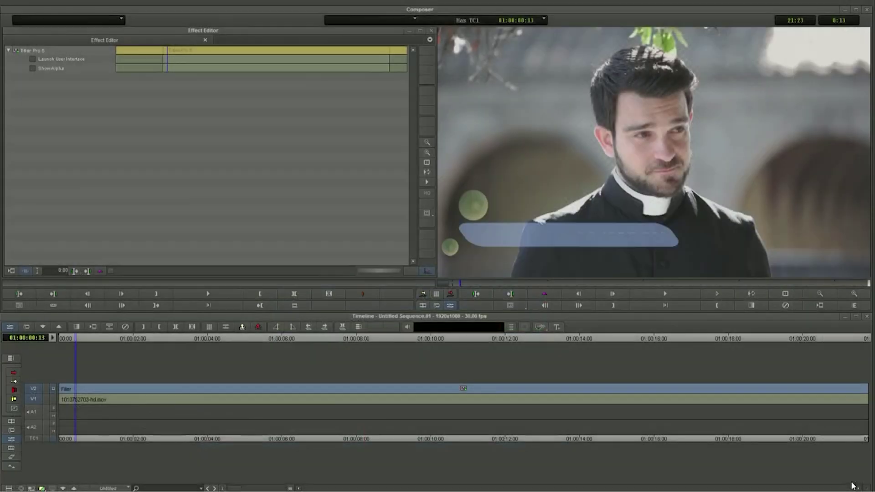
Move the playhead to the sequence start at 01:00:00:00
{"action": "left_click", "coordinate": [60, 338]}
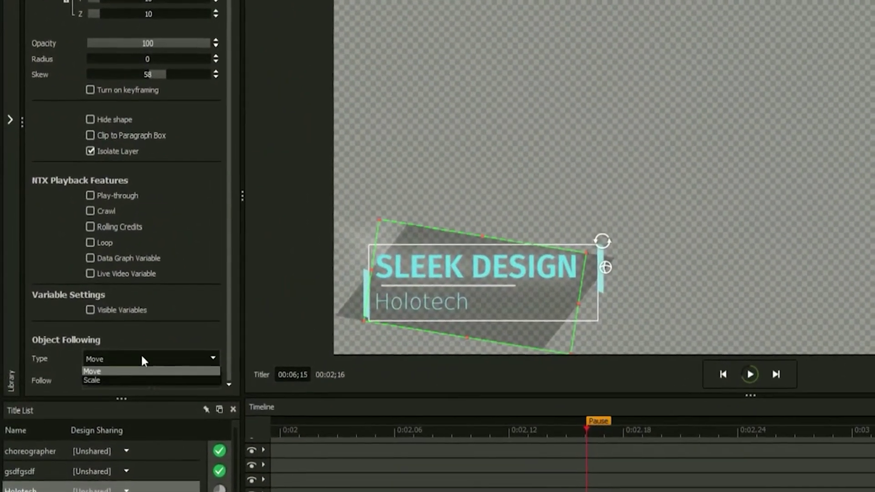
Set Object Following type to Scale and follow Main Title Text
{"action": "left_click", "coordinate": [106, 380]}
{"action": "left_click", "coordinate": [126, 381]}
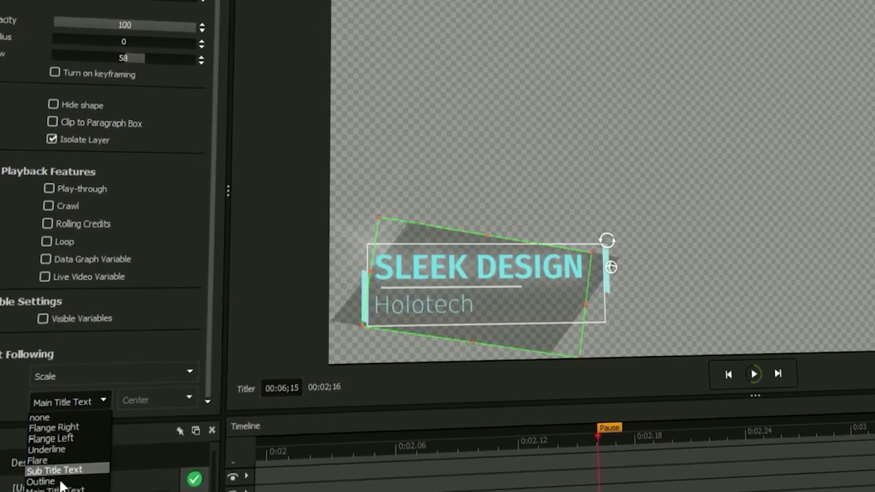
{"action": "left_click", "coordinate": [62, 487]}
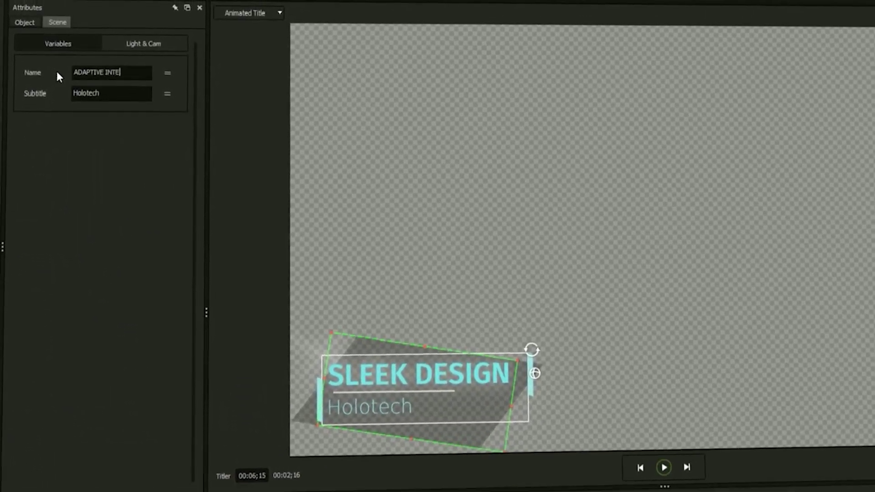